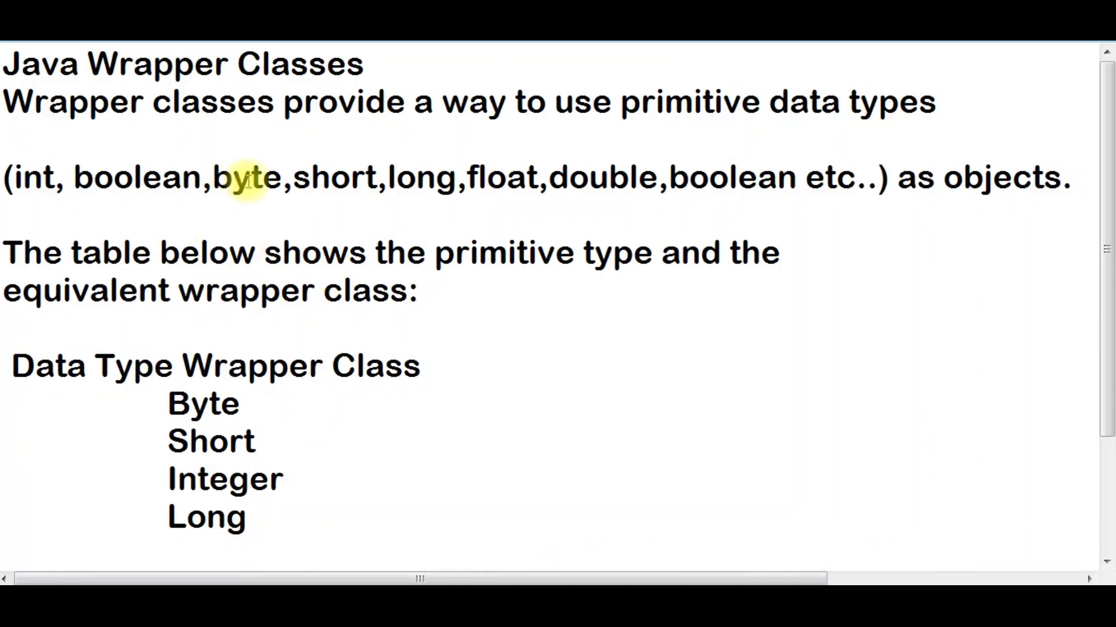
# Highlight the wrapper-class notes about primitive types, the Wrapper Class heading, Long and Integer.
pyautogui.moveTo(640, 104); pyautogui.dragTo(937, 109)
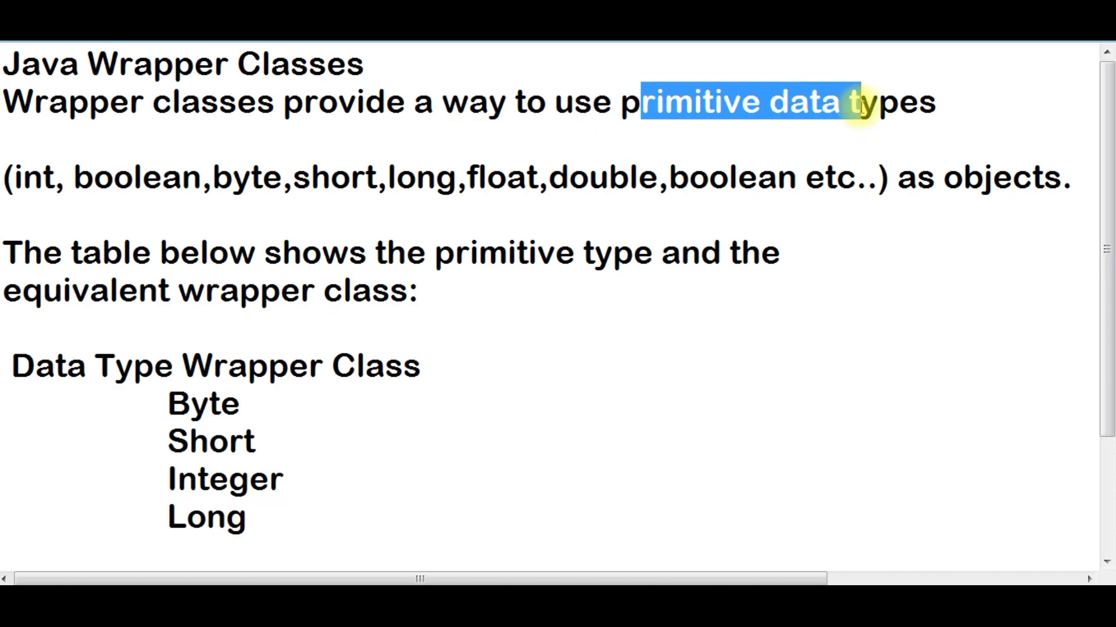
pyautogui.moveTo(898, 177); pyautogui.dragTo(1074, 179)
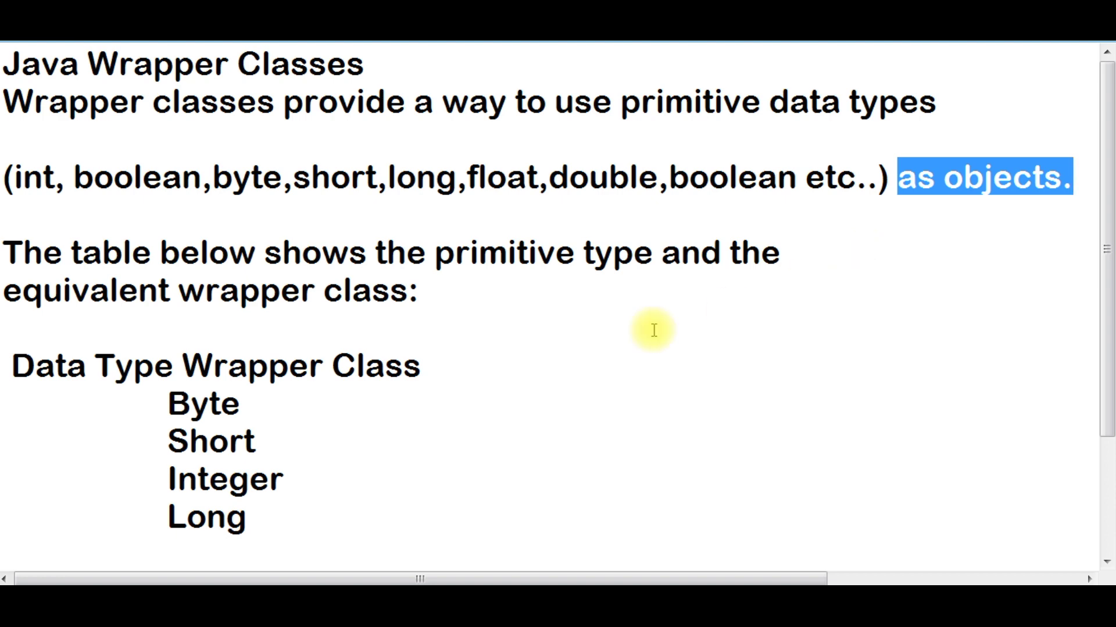
pyautogui.scroll(-3, 645, 331)
pyautogui.click(305, 345)
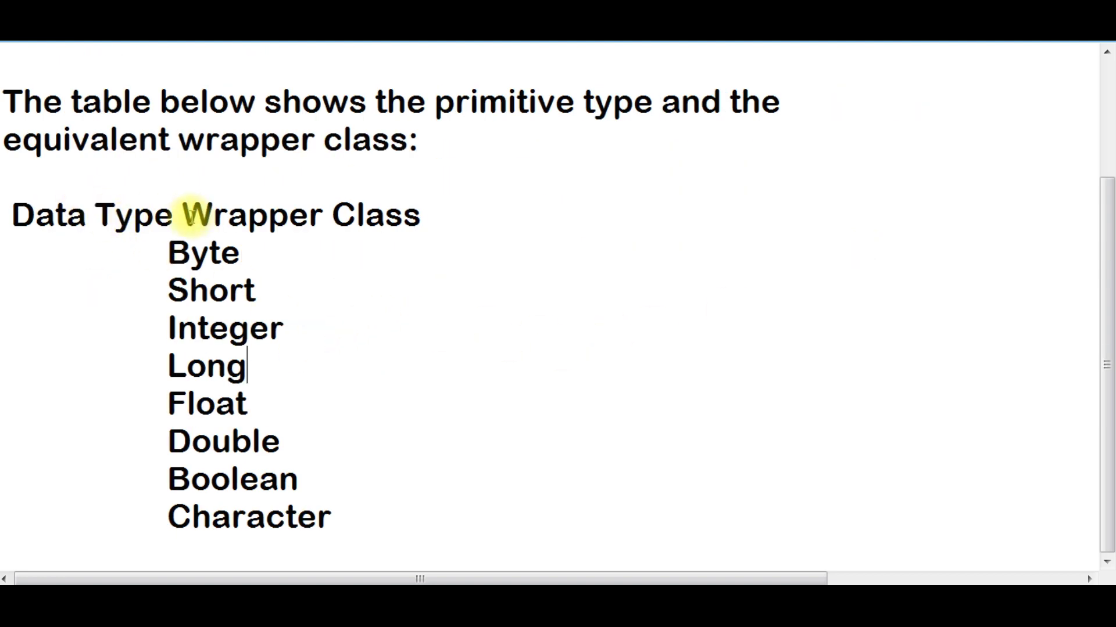
pyautogui.moveTo(183, 215); pyautogui.dragTo(514, 225)
pyautogui.moveTo(309, 328); pyautogui.dragTo(113, 333)
pyautogui.click(401, 335)
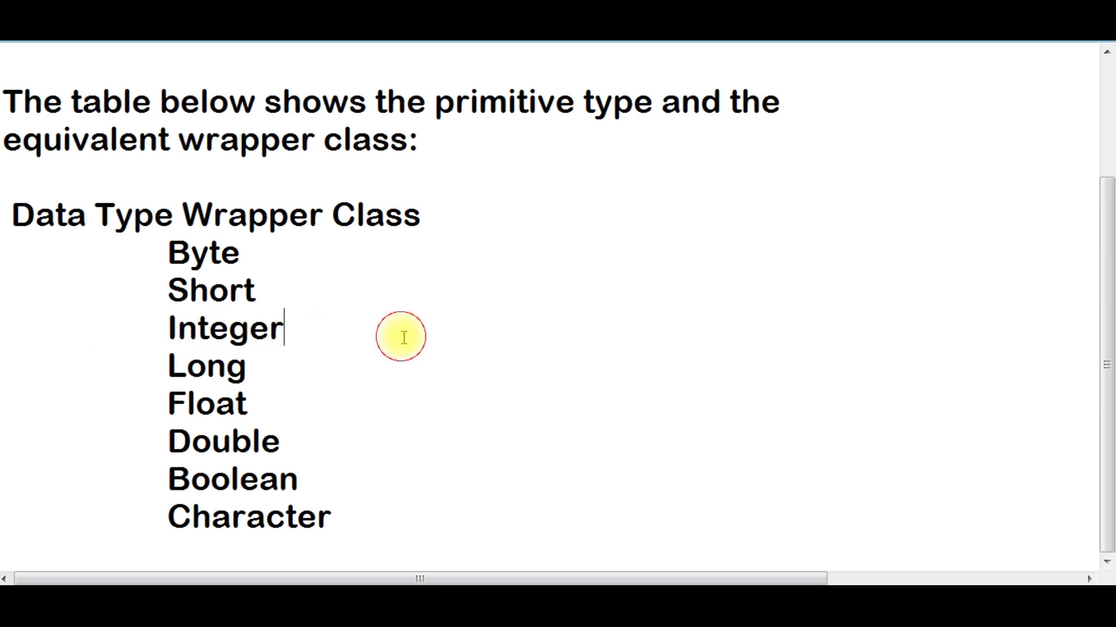
pyautogui.scroll(3, 410, 349)
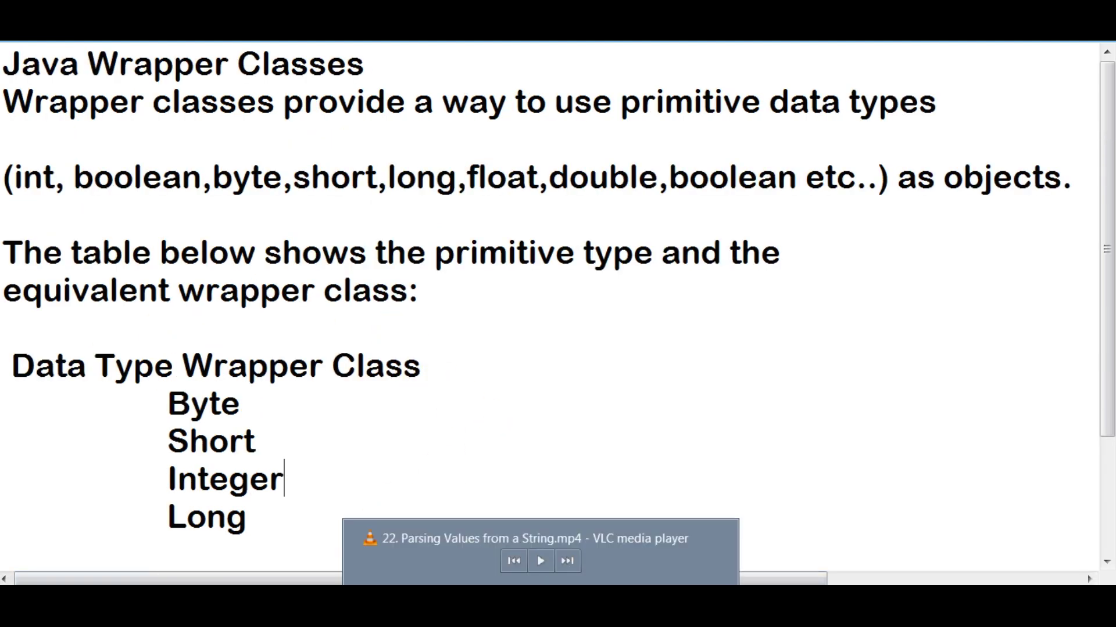
# In parsee.java's main, declare String number1 = "2019";.
pyautogui.click(288, 582)
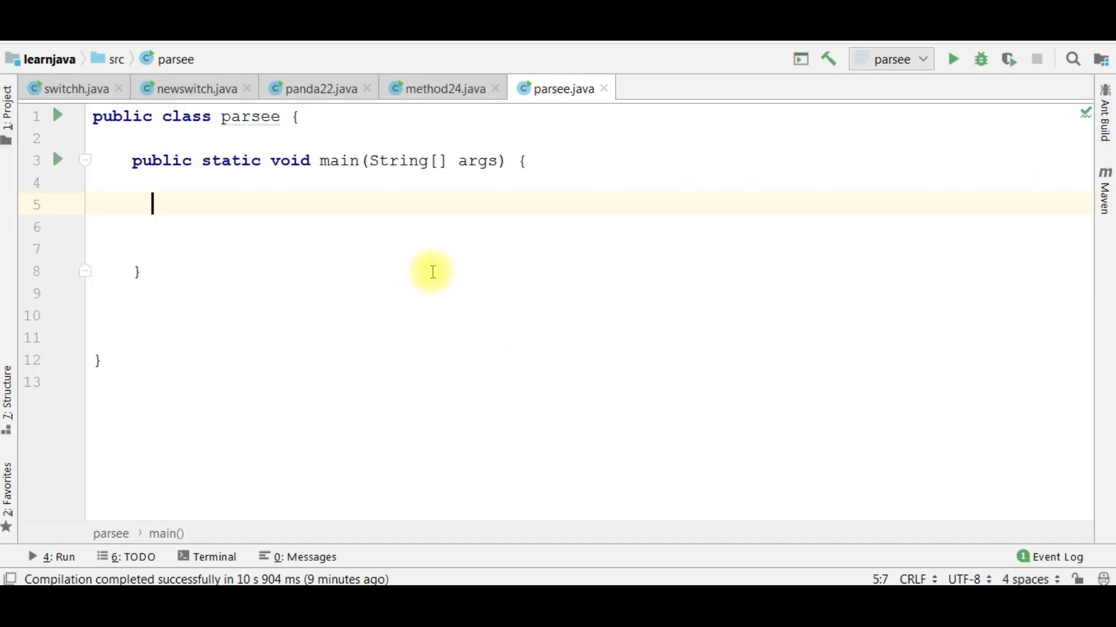
pyautogui.click(184, 181)
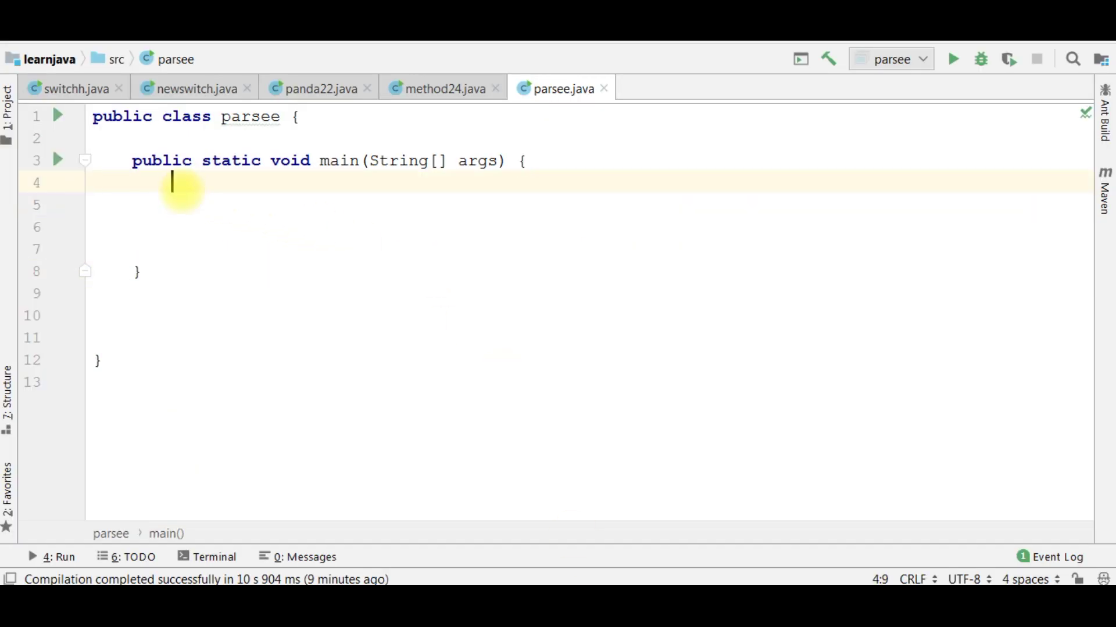
pyautogui.press('Return')
pyautogui.press('Return')
pyautogui.write('Str')
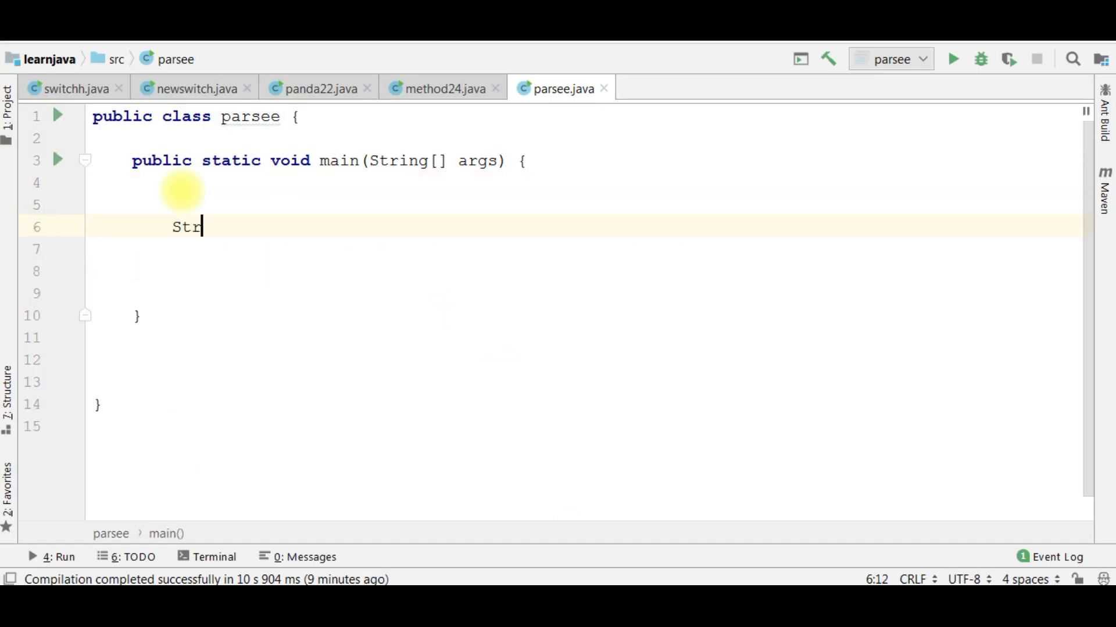
pyautogui.write('ing number1 = "2019')
pyautogui.press('Right')
pyautogui.write(';')
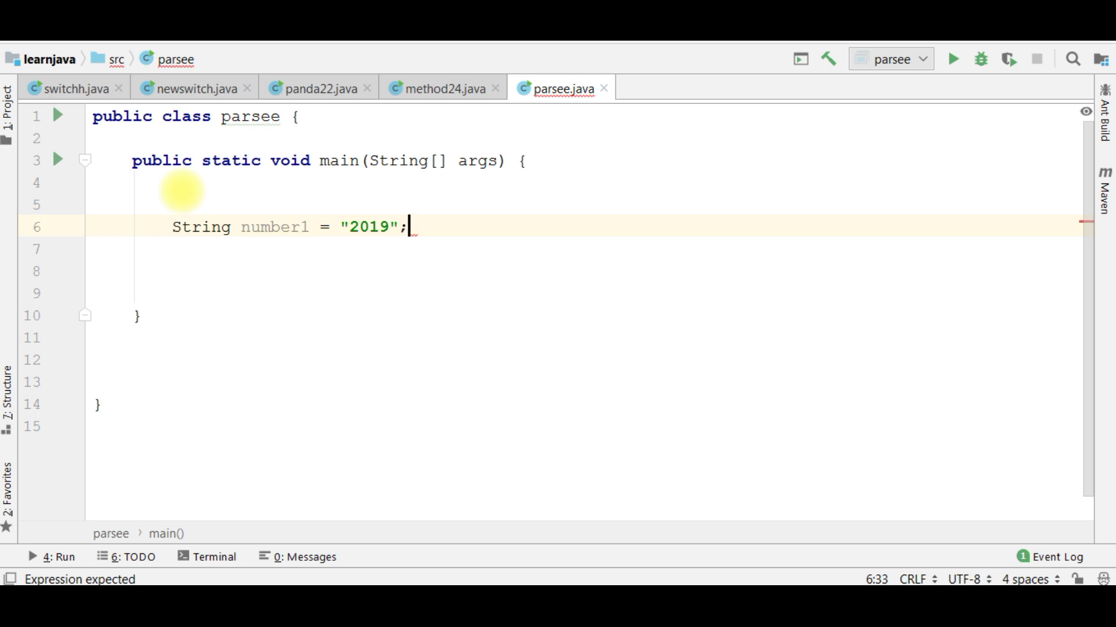
pyautogui.press('Return')
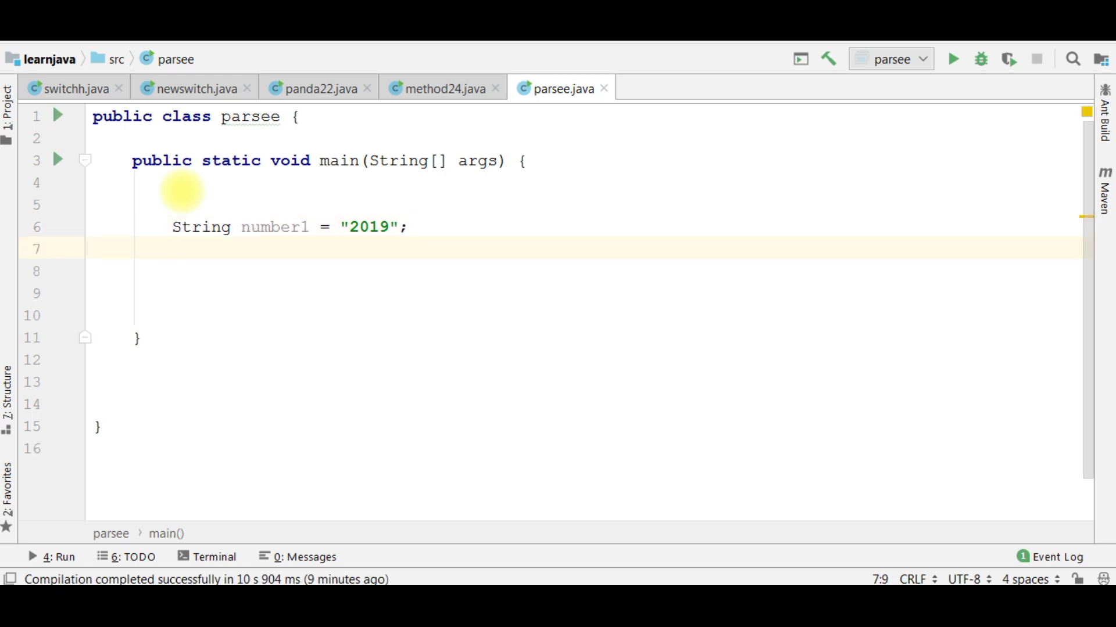
pyautogui.write('sout')
# Add System.out.println("string" + number1); via the sout template and start a new line.
pyautogui.press('Tab')
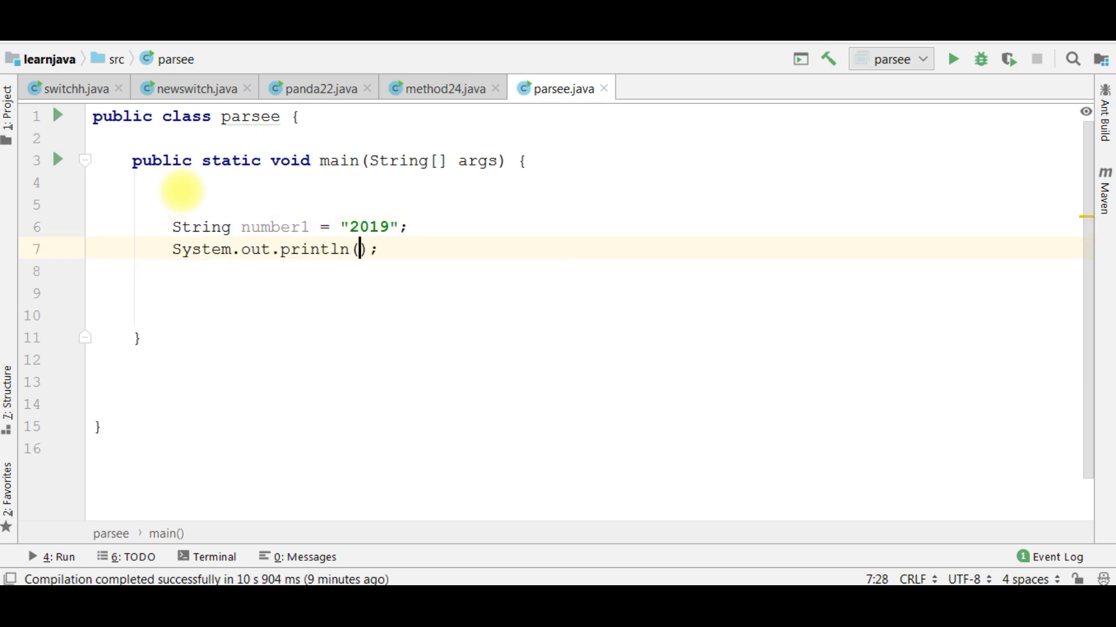
pyautogui.write('"string')
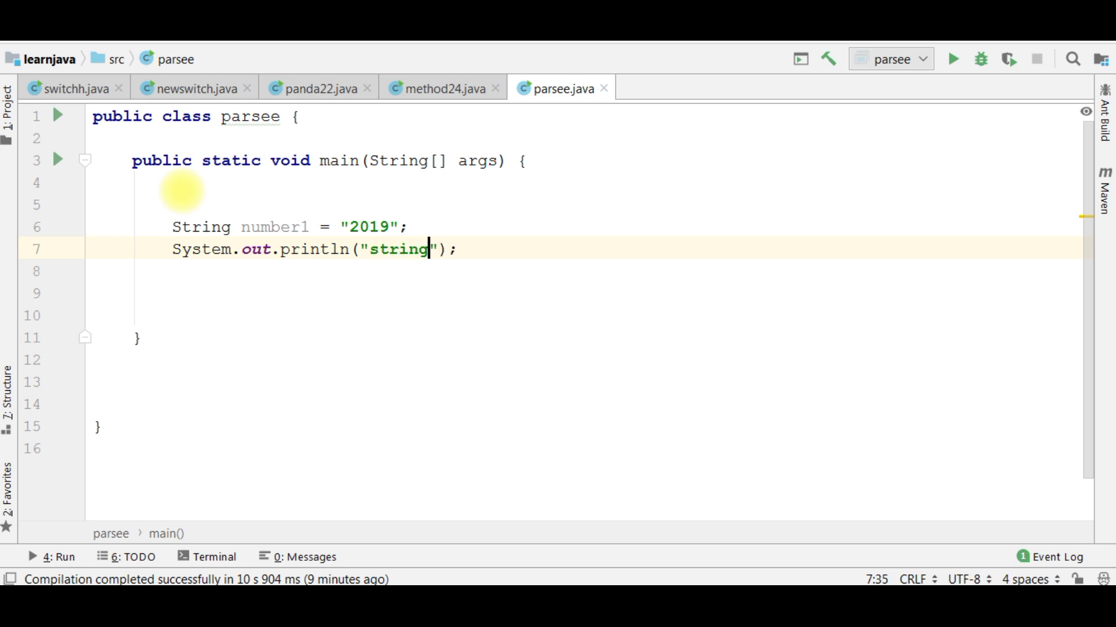
pyautogui.press('Right')
pyautogui.write('+')
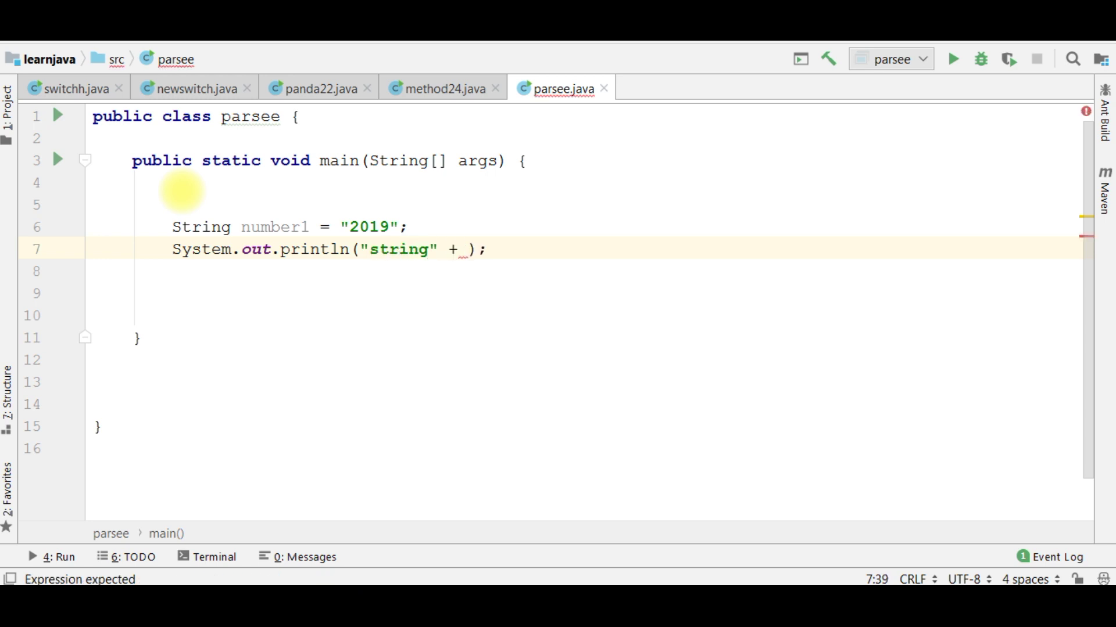
pyautogui.write(' number')
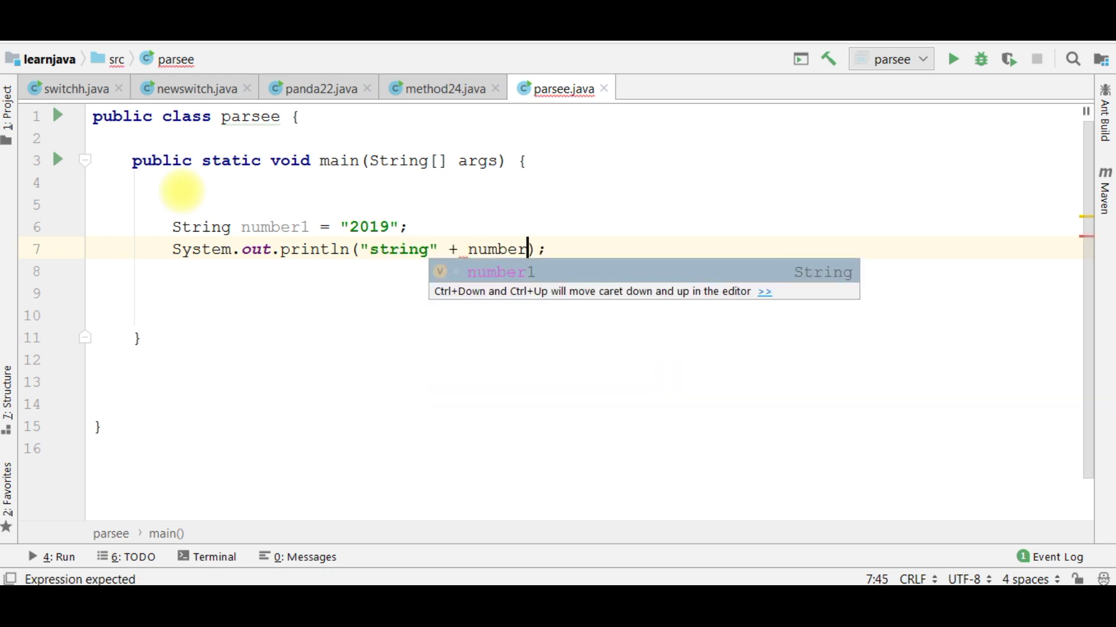
pyautogui.press('Return')
pyautogui.press('End')
pyautogui.hotkey('shift', 'Return')
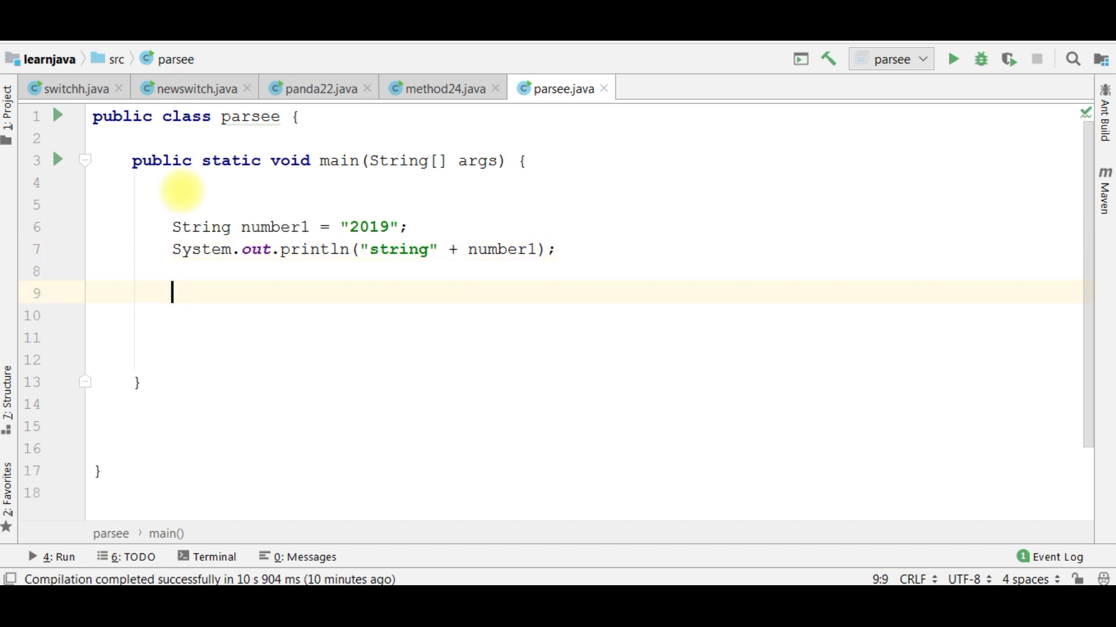
pyautogui.write('int number')
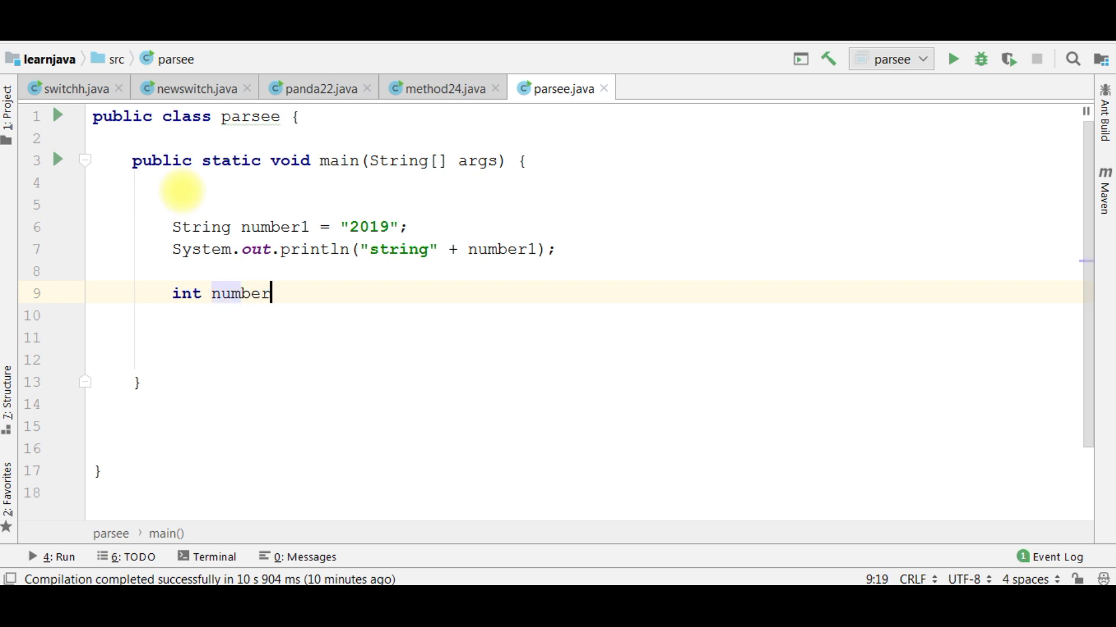
pyautogui.write(' = numbe')
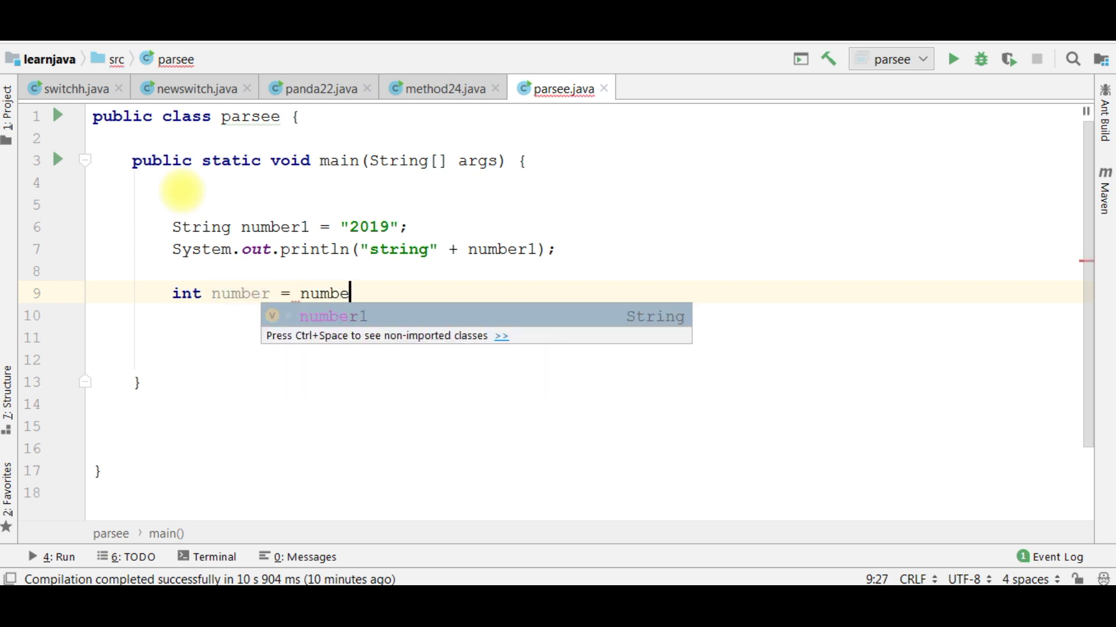
# Declare int number = Integer.parseInt(number1); using the completion suggestions.
pyautogui.press('BackSpace')
pyautogui.press('BackSpace')
pyautogui.press('BackSpace')
pyautogui.press('BackSpace')
pyautogui.press('BackSpace')
pyautogui.write('In')
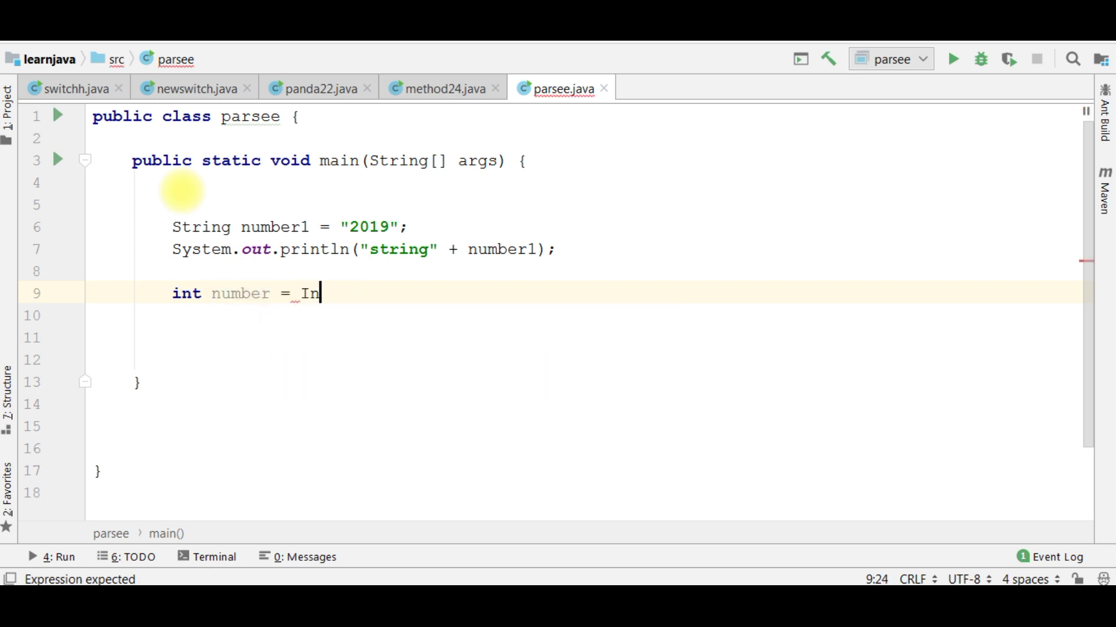
pyautogui.write('te')
pyautogui.press('Tab')
pyautogui.write('.')
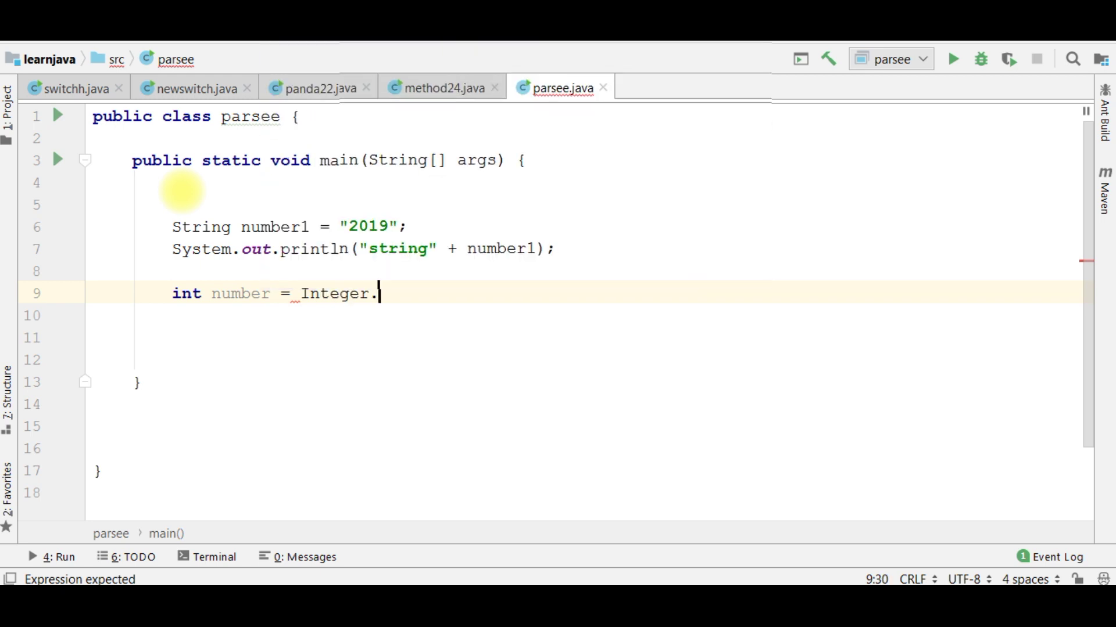
pyautogui.write('par')
pyautogui.press('Tab')
pyautogui.write('n')
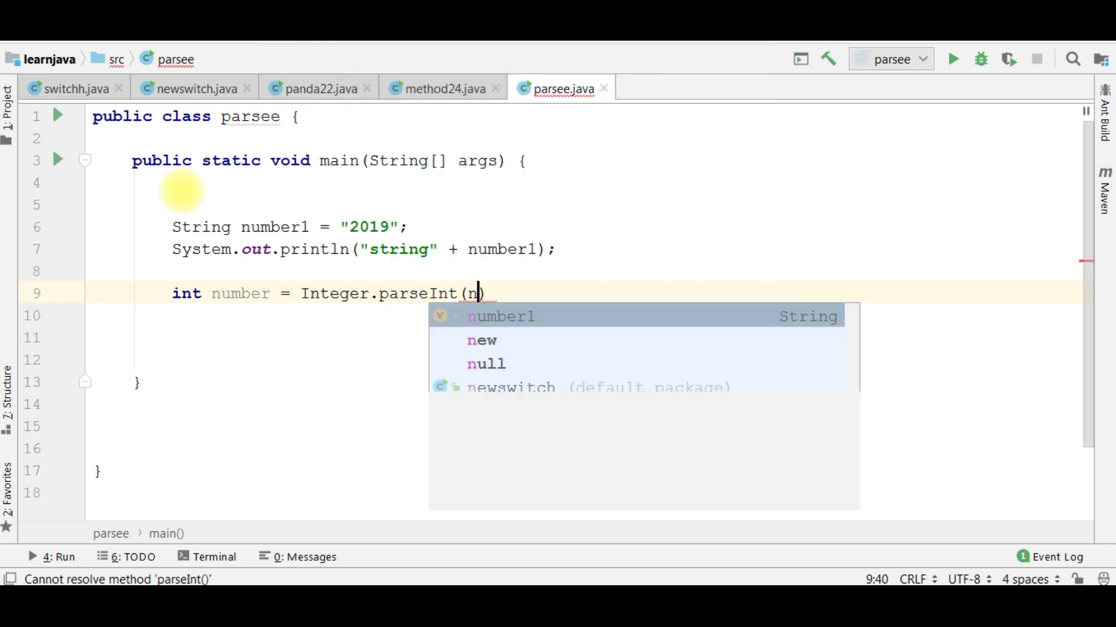
pyautogui.write('umber1')
pyautogui.press('Escape')
pyautogui.press('Right')
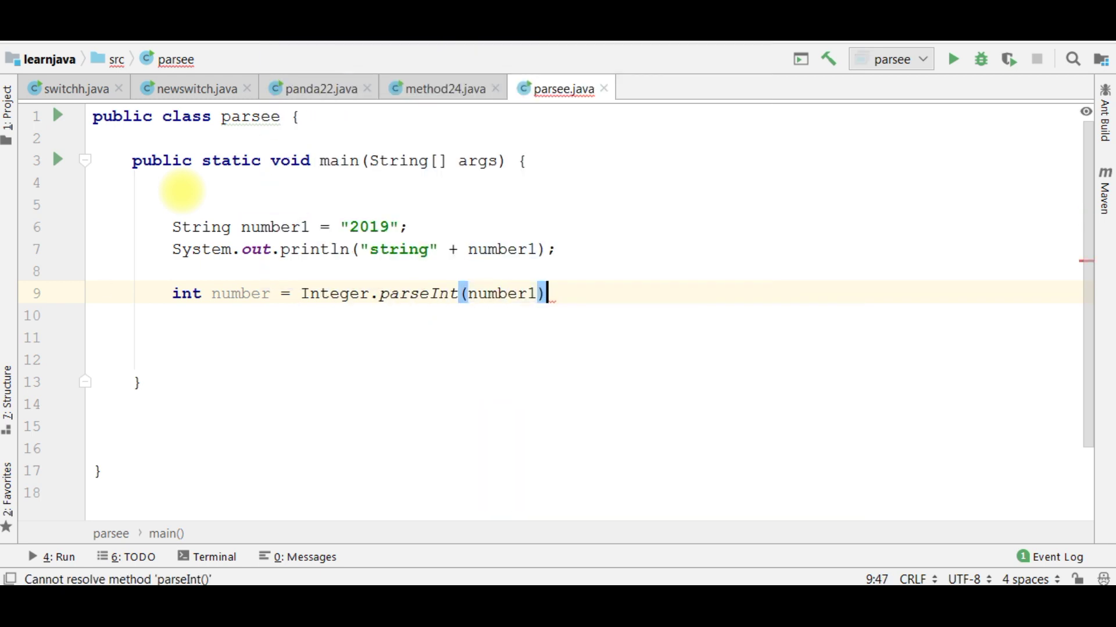
pyautogui.write(';')
pyautogui.press('Return')
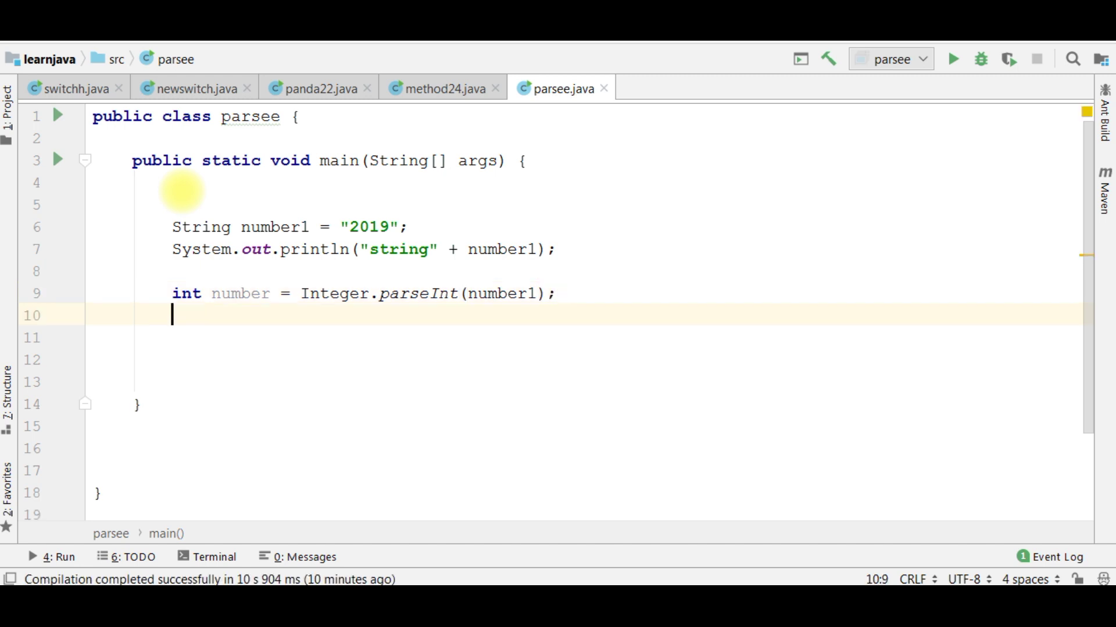
pyautogui.write('sout')
# Add System.out.println(number); below the parseInt line and leave blank lines for more code.
pyautogui.press('Tab')
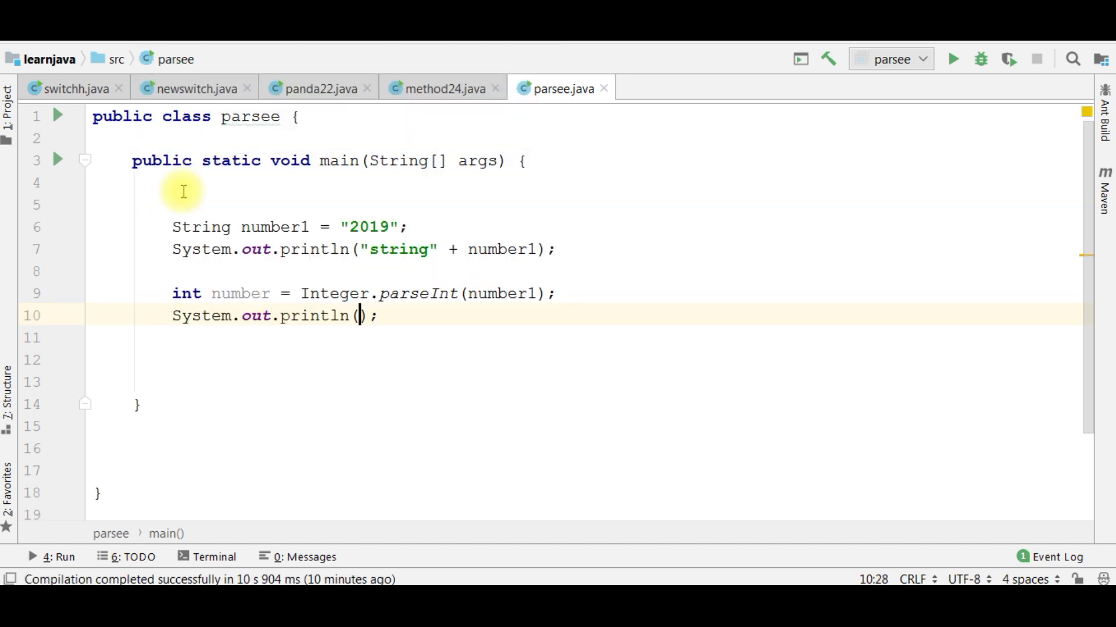
pyautogui.write('"')
pyautogui.press('BackSpace')
pyautogui.write('number')
pyautogui.press('Escape')
pyautogui.press('End')
pyautogui.press('Return')
pyautogui.press('Return')
pyautogui.press('Return')
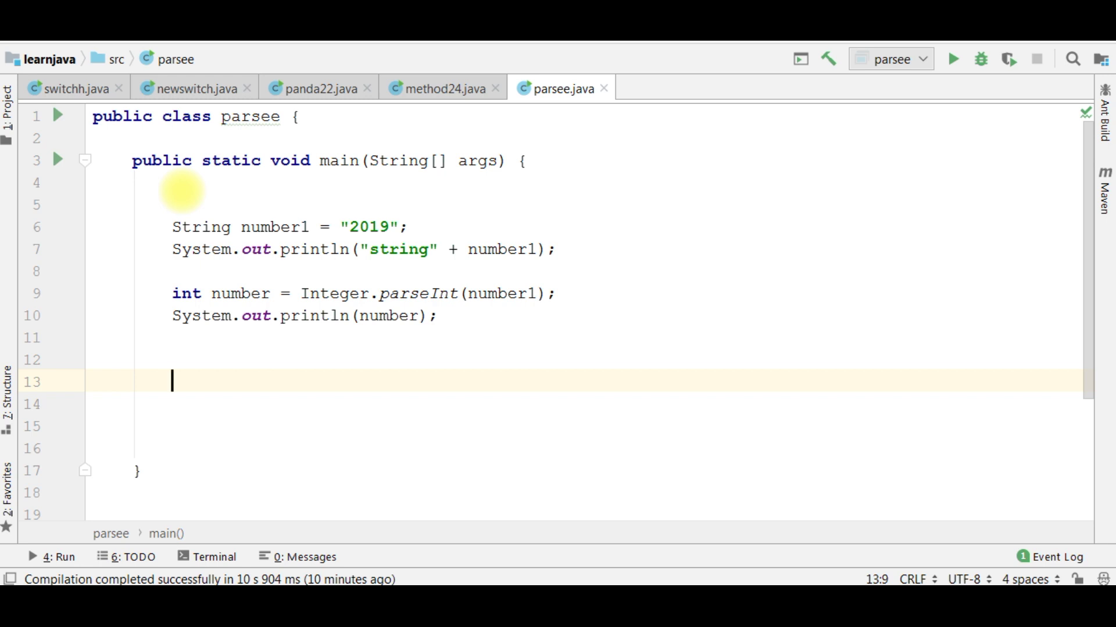
pyautogui.write('number1 ')
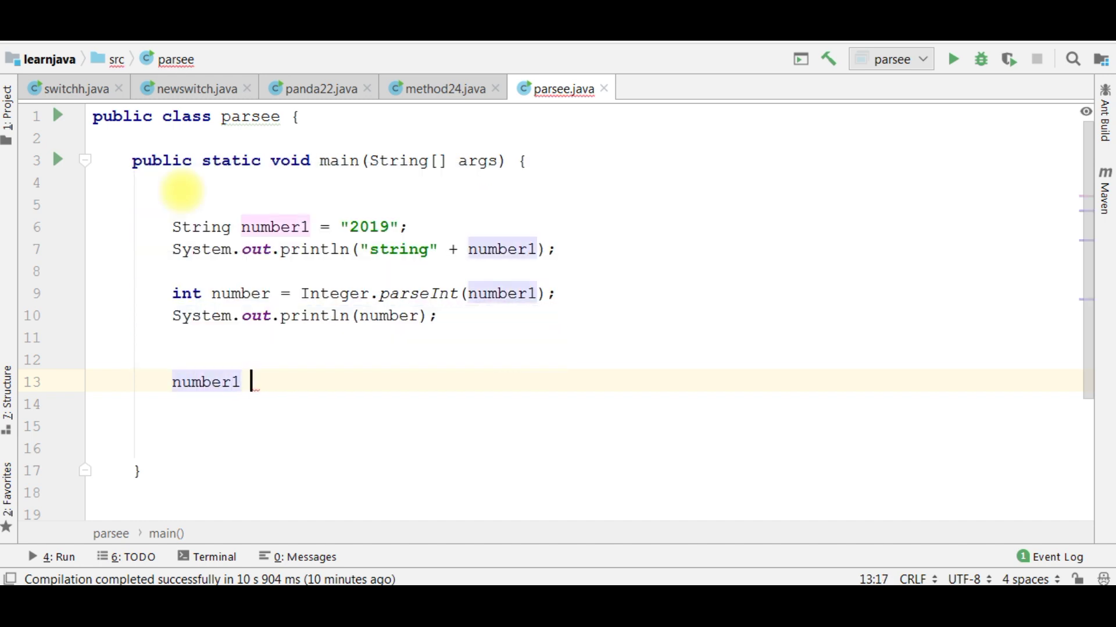
pyautogui.write('+=1;')
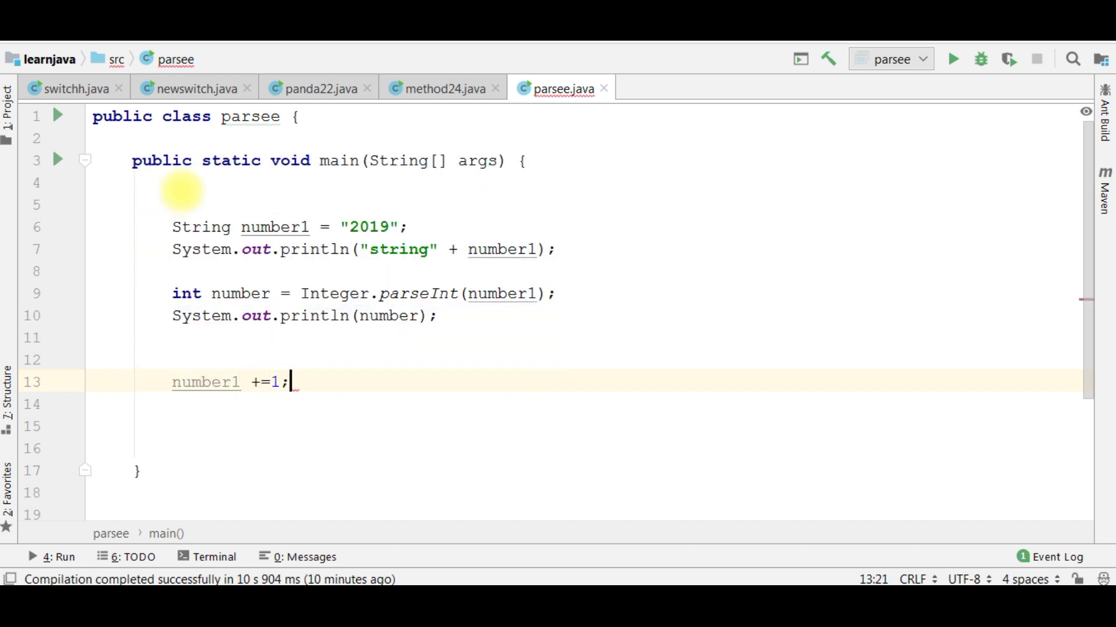
# Add the increments number1 += 1; and number += 1; on their own lines.
pyautogui.press('Return')
pyautogui.write('num')
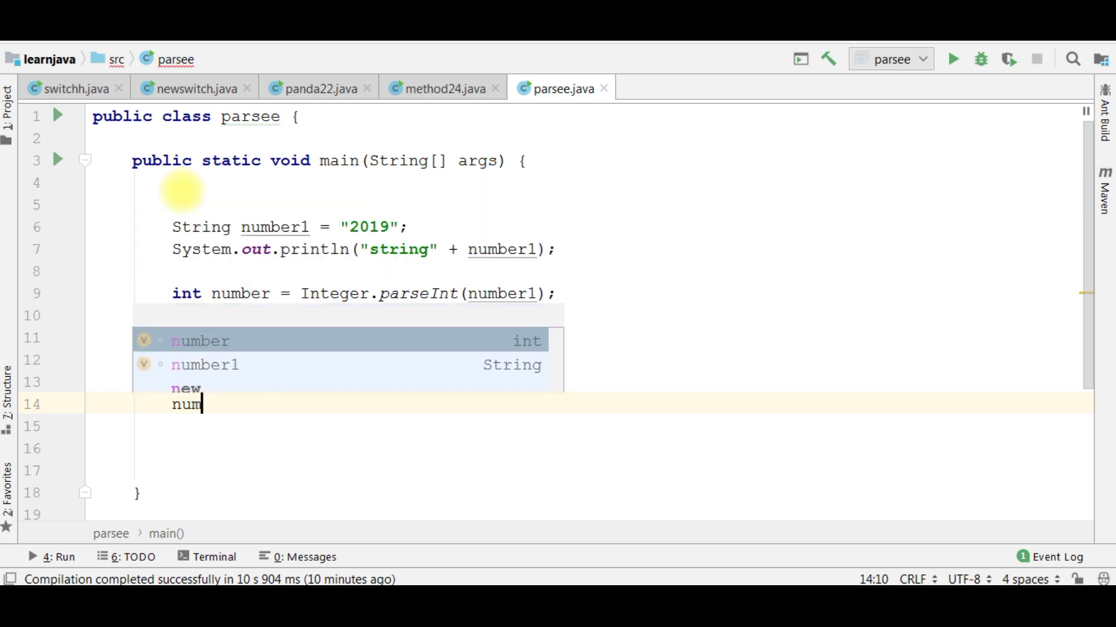
pyautogui.write('ber +')
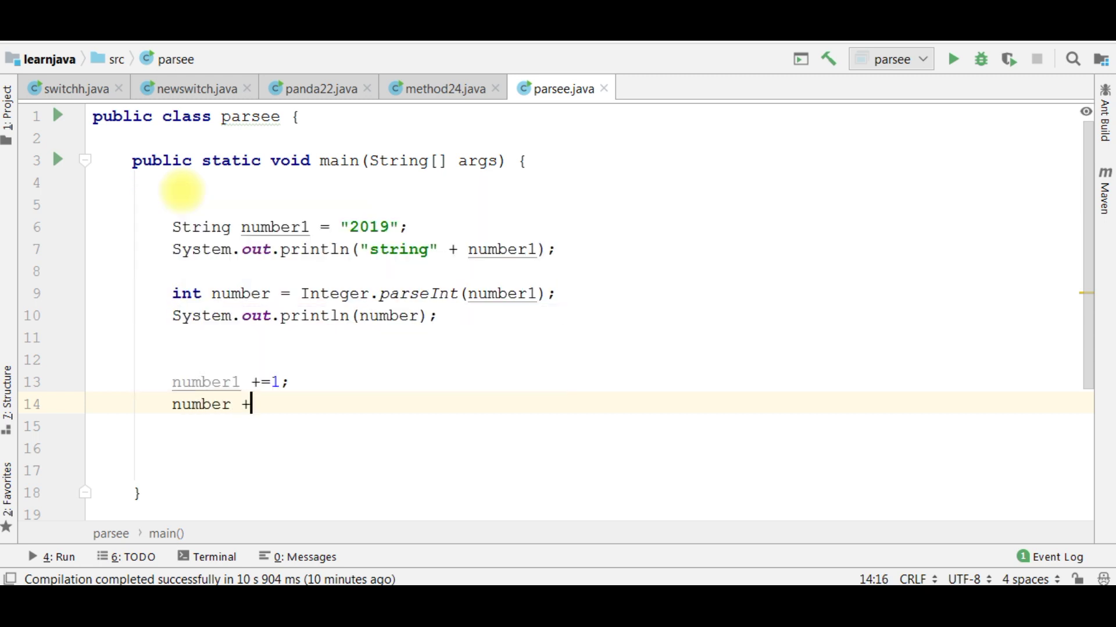
pyautogui.write('=1;')
pyautogui.press('Return')
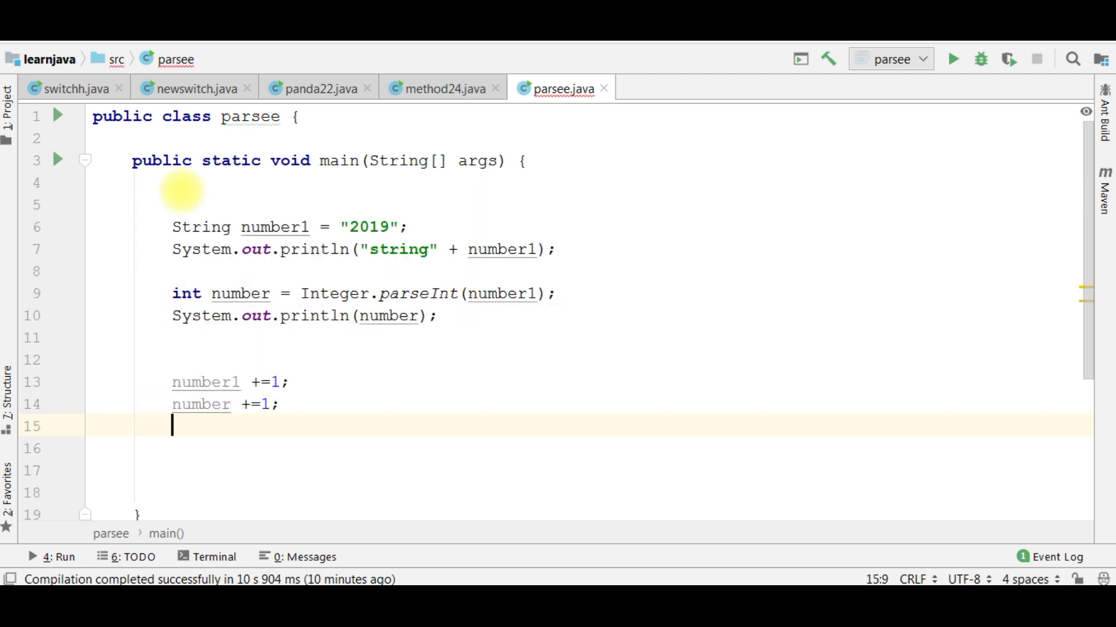
pyautogui.press('Return')
pyautogui.write('sout')
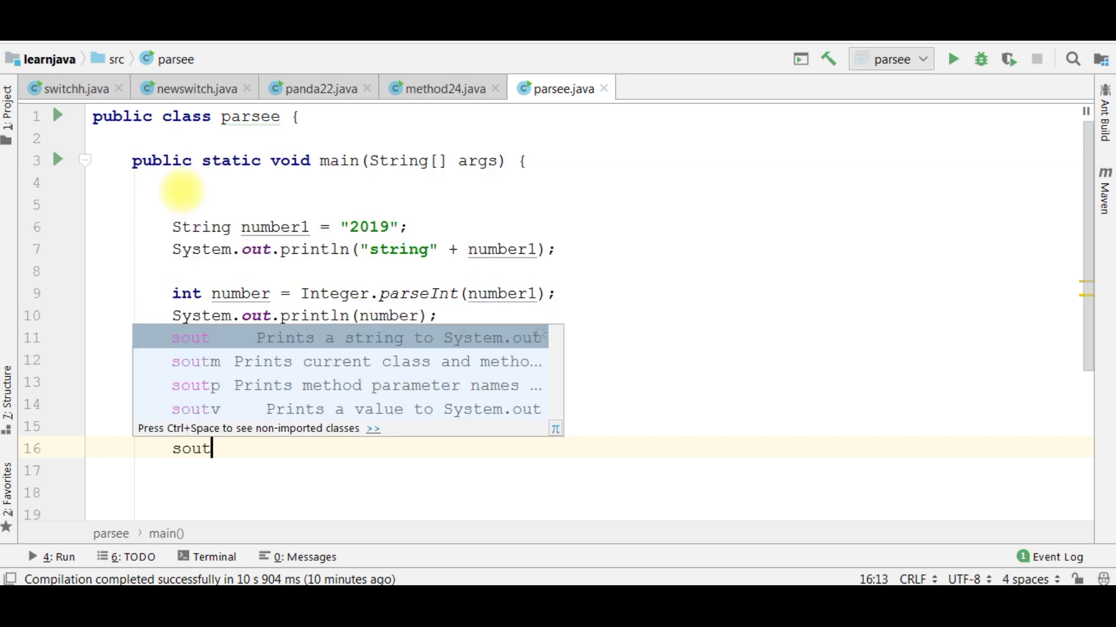
# Print number1 and number on two new lines using the sout template twice.
pyautogui.press('Tab')
pyautogui.write('nu')
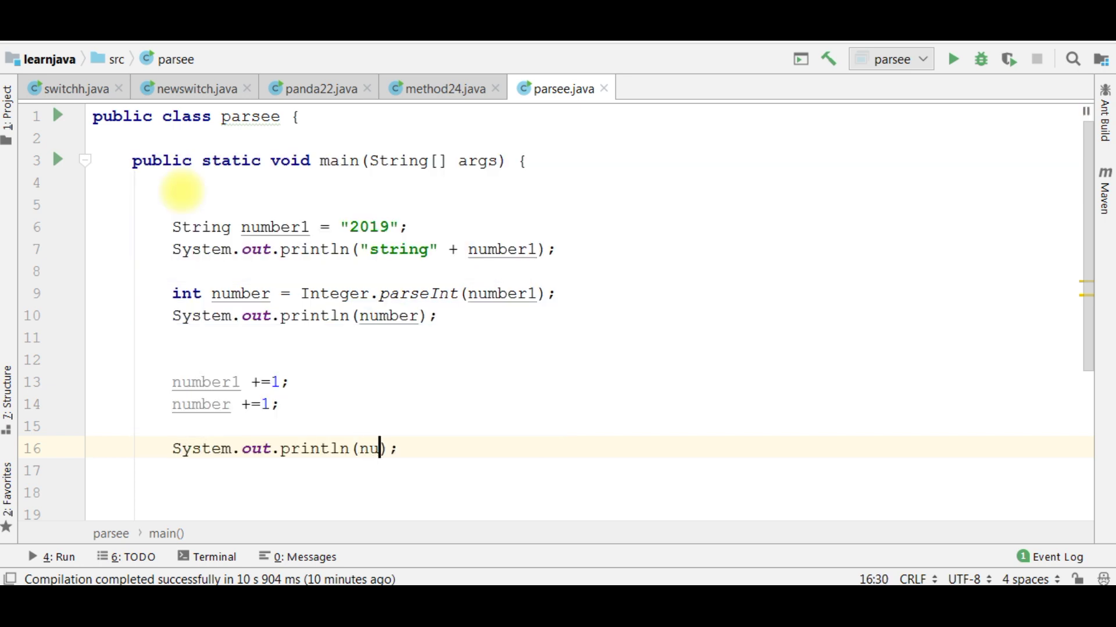
pyautogui.write('mber1')
pyautogui.press('End')
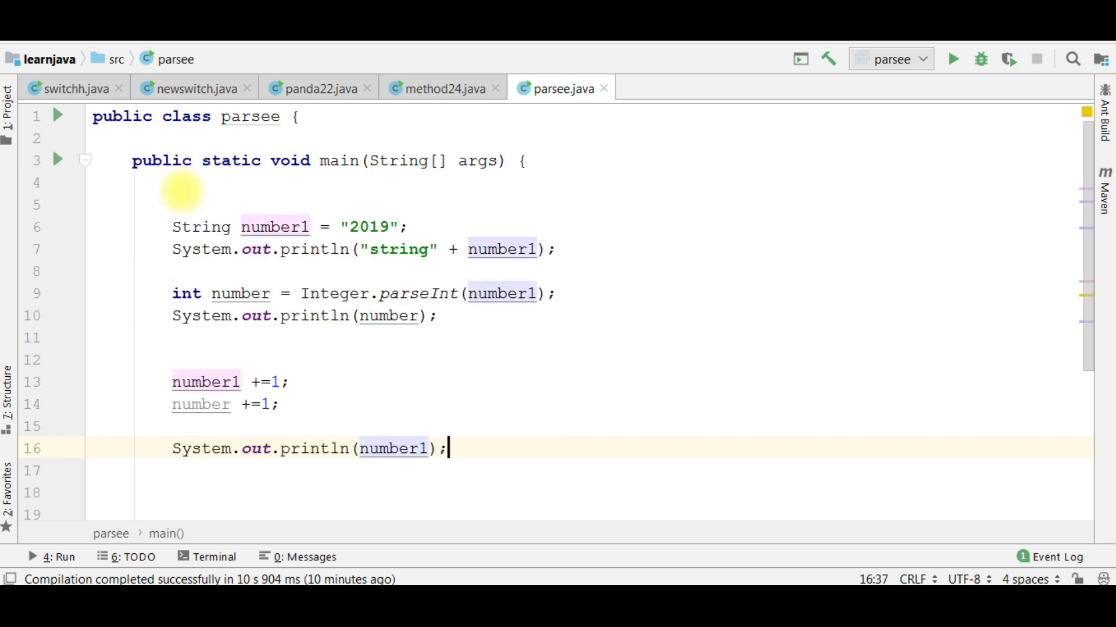
pyautogui.hotkey('shift', 'Return')
pyautogui.write('sout')
pyautogui.press('Tab')
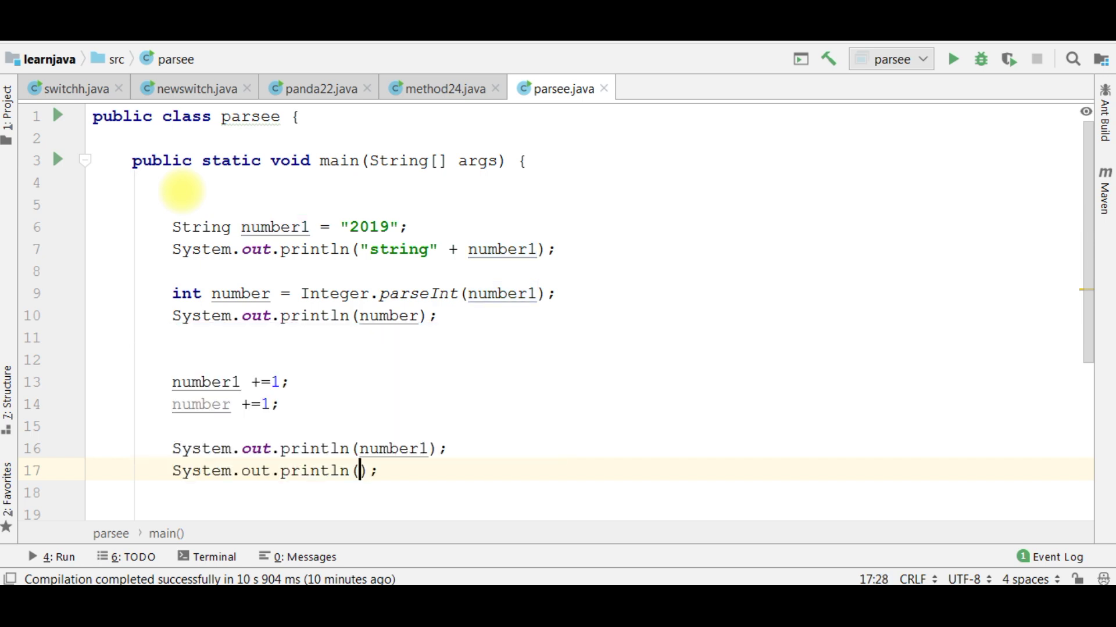
pyautogui.write('number')
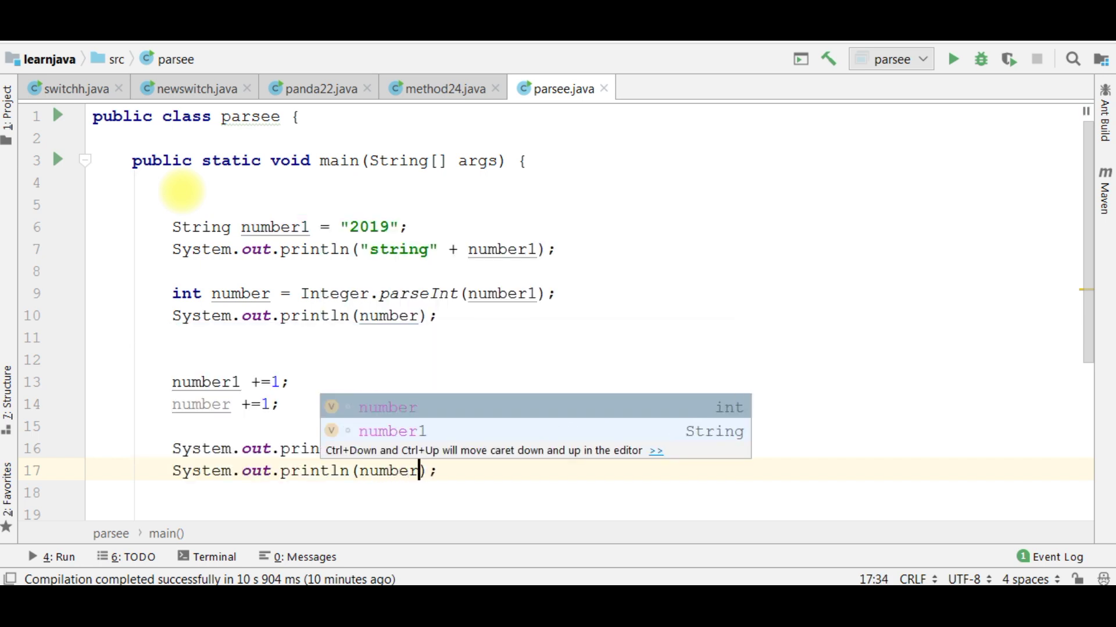
pyautogui.click(612, 249)
# Run parsee.main() from the editor menu and inspect the console output 20191 and 2020.
pyautogui.rightClick(612, 249)
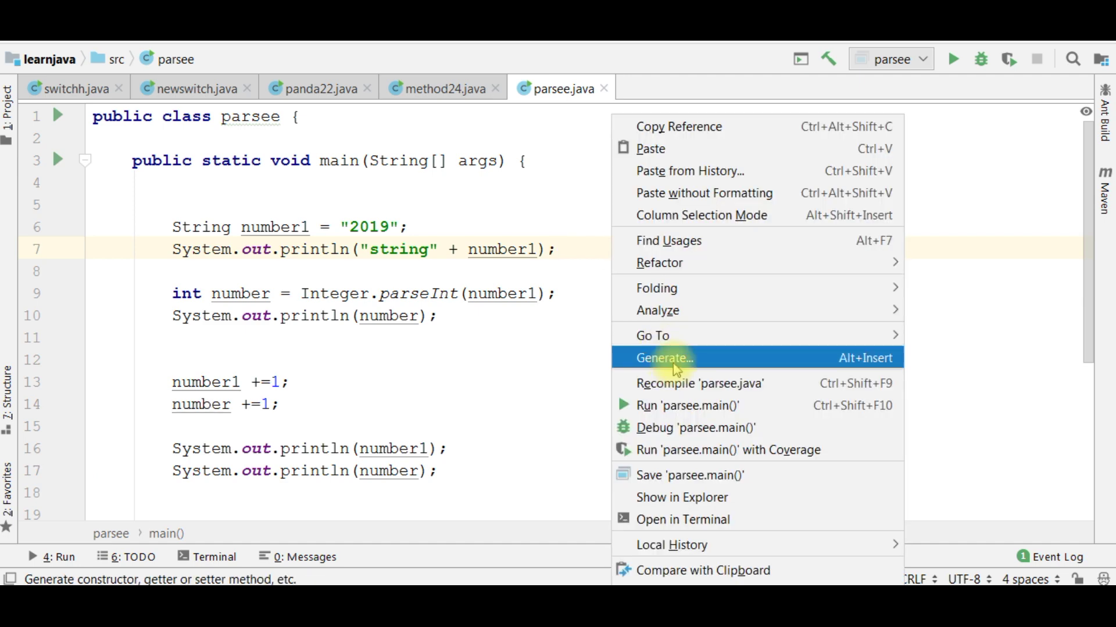
pyautogui.click(671, 405)
pyautogui.scroll(-3, 671, 401)
pyautogui.scroll(3, 671, 401)
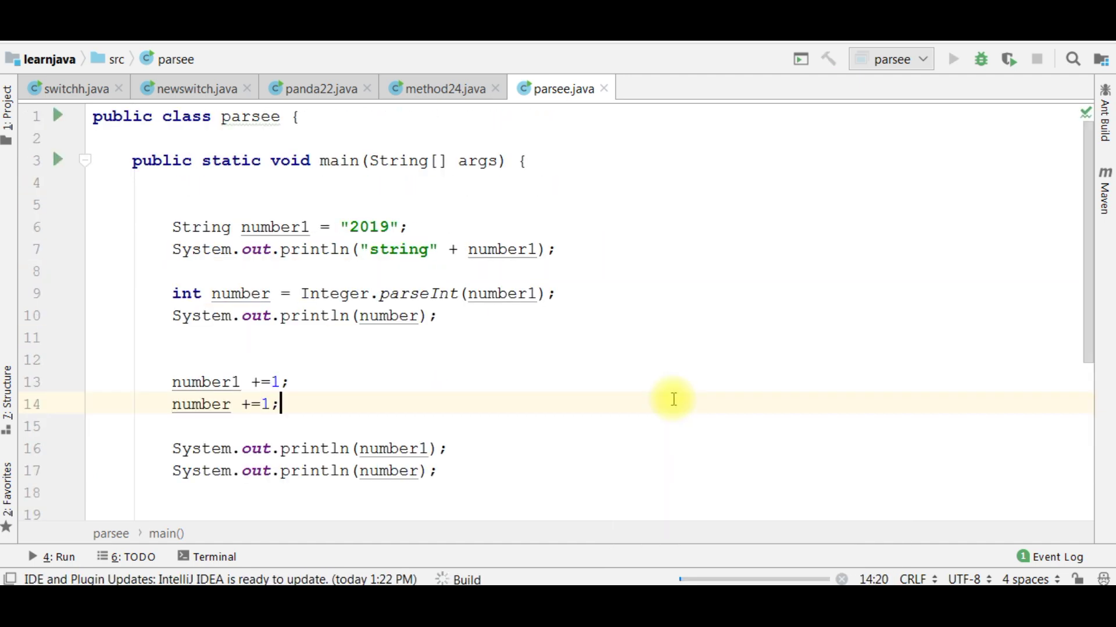
pyautogui.scroll(-3, 671, 399)
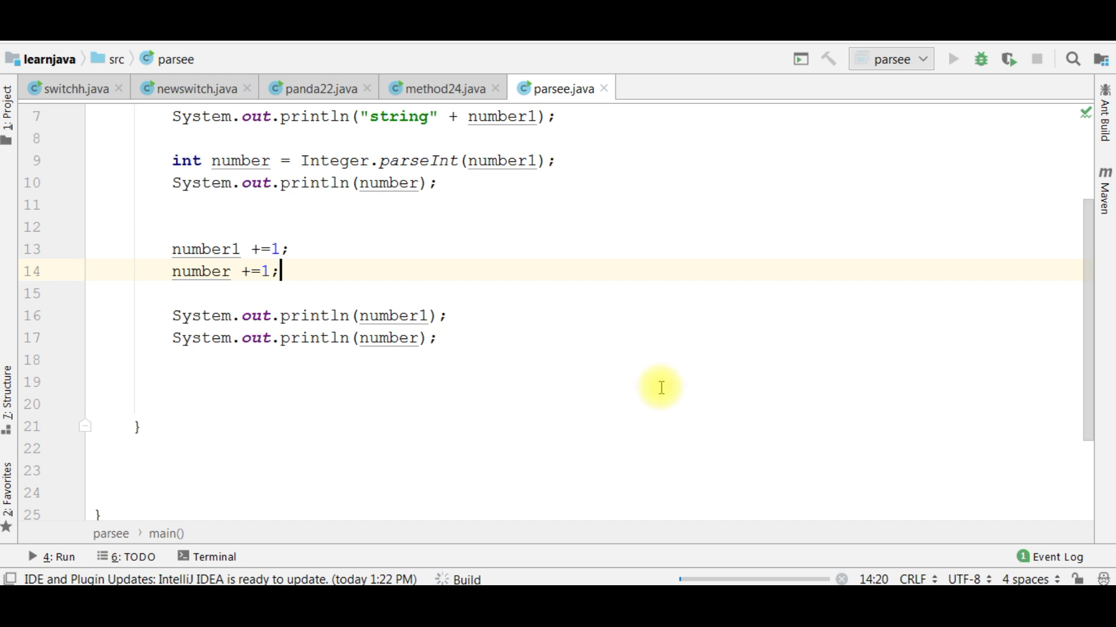
pyautogui.scroll(3, 607, 360)
pyautogui.scroll(-3, 608, 360)
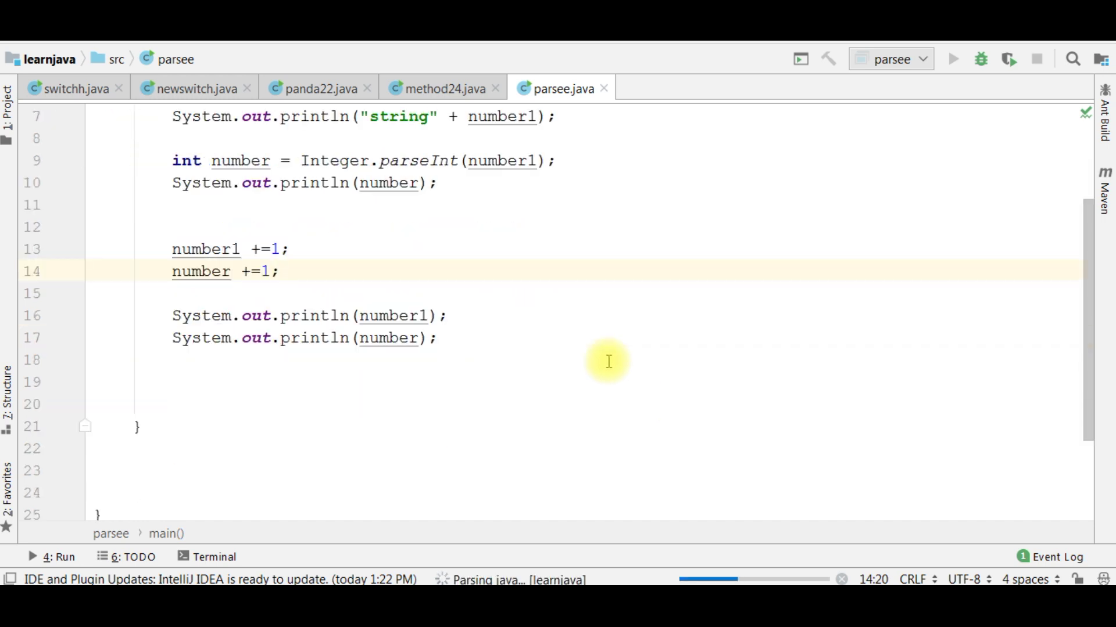
pyautogui.scroll(-3, 608, 360)
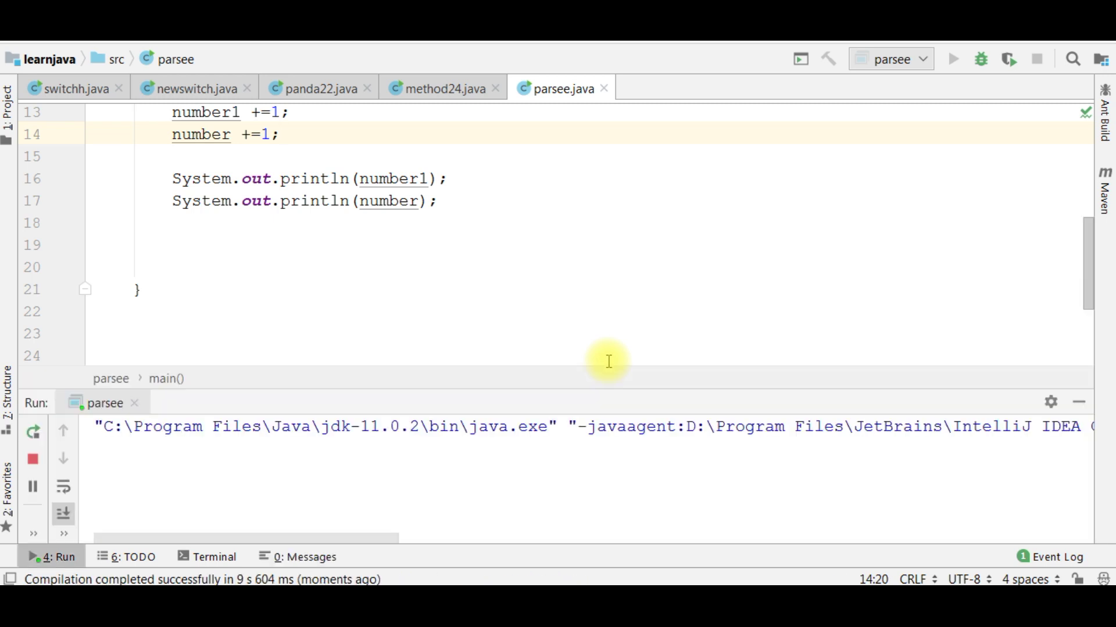
pyautogui.scroll(3, 187, 471)
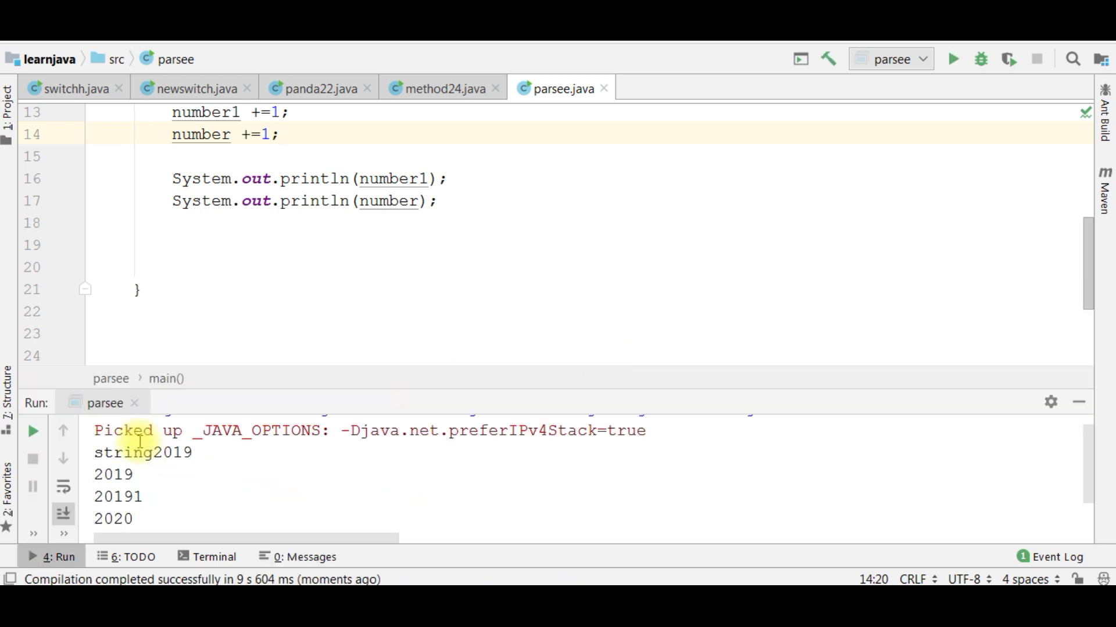
pyautogui.scroll(-3, 140, 456)
pyautogui.moveTo(145, 430)
pyautogui.mouseDown()
pyautogui.moveTo(92, 430)
pyautogui.moveTo(93, 452)
pyautogui.mouseUp()
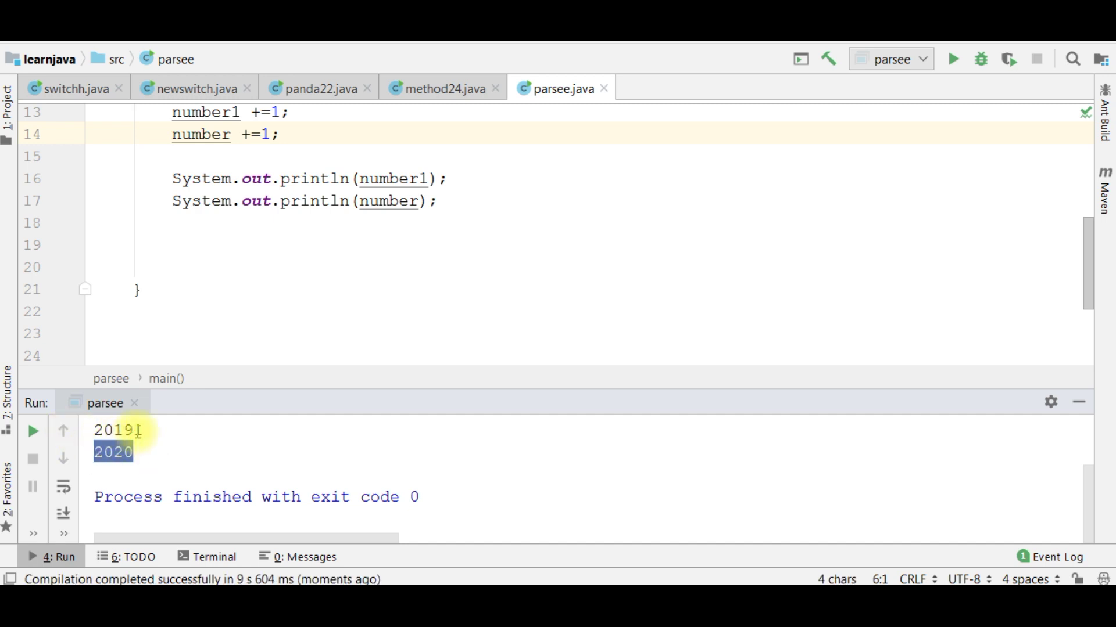
pyautogui.click(135, 430)
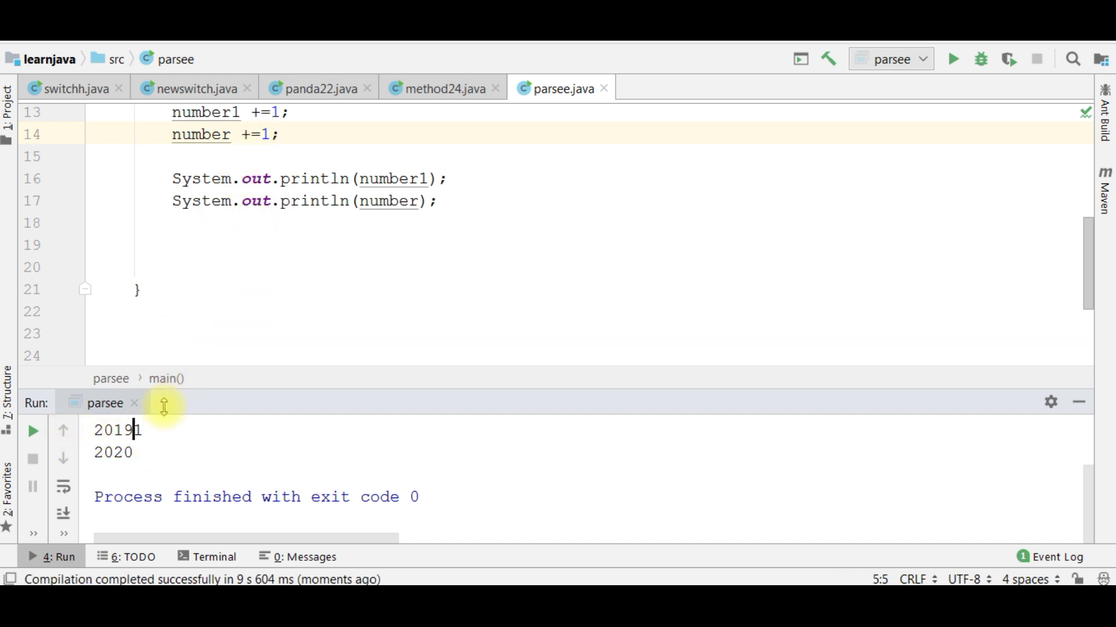